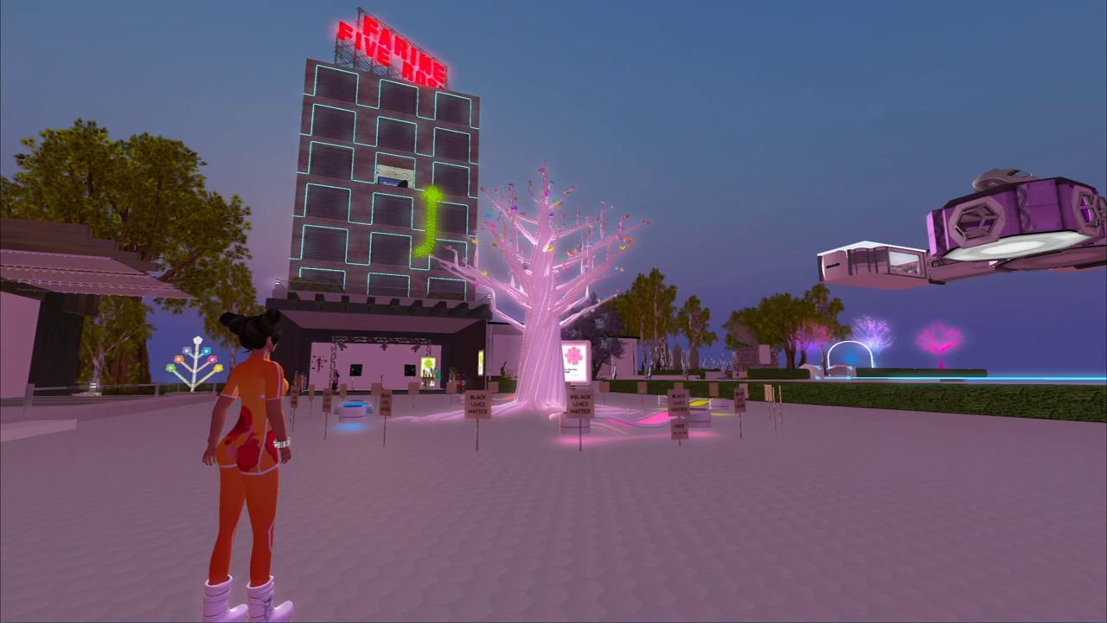
Advance across the plaza to the Black Lives Matter signs standing around the glowing pink tree.
{"action": "key", "text": "Up"}
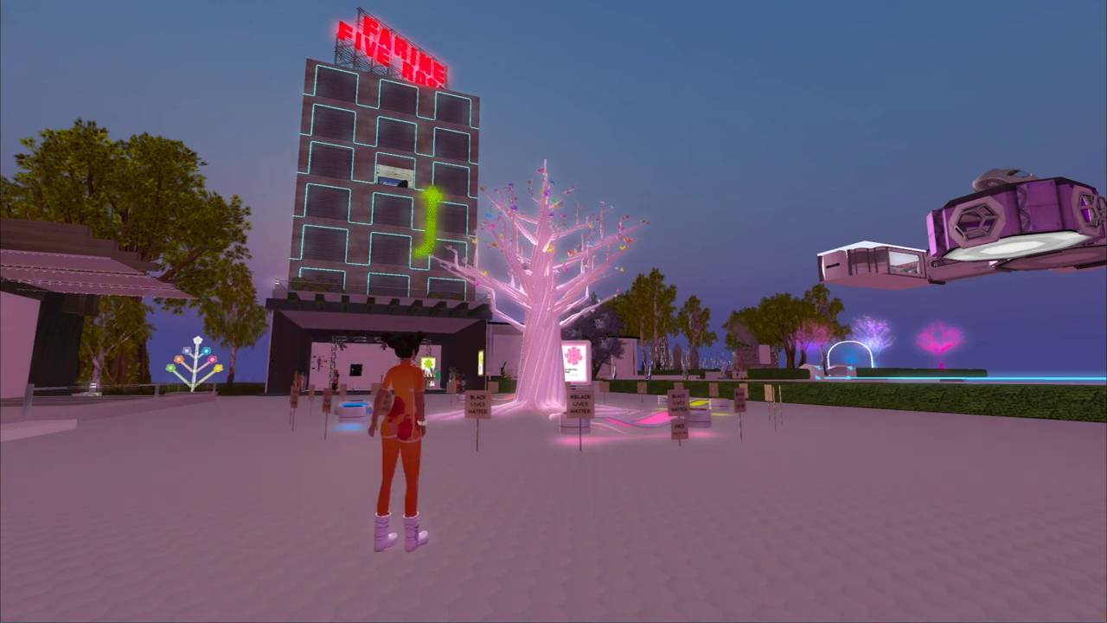
{"action": "key", "text": "Up"}
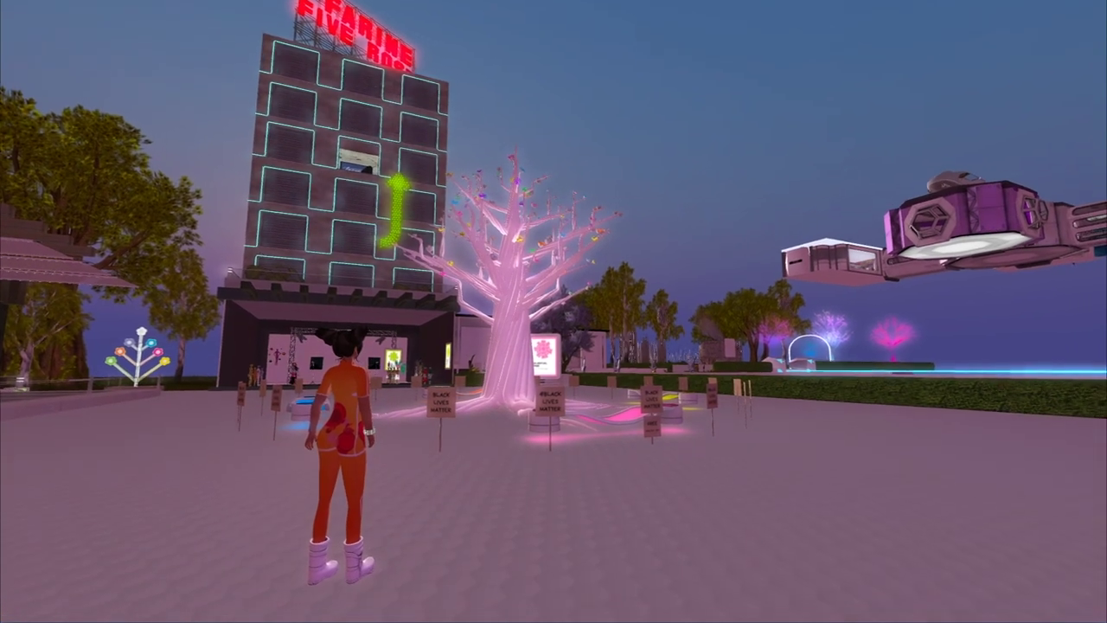
{"action": "key", "text": "Up"}
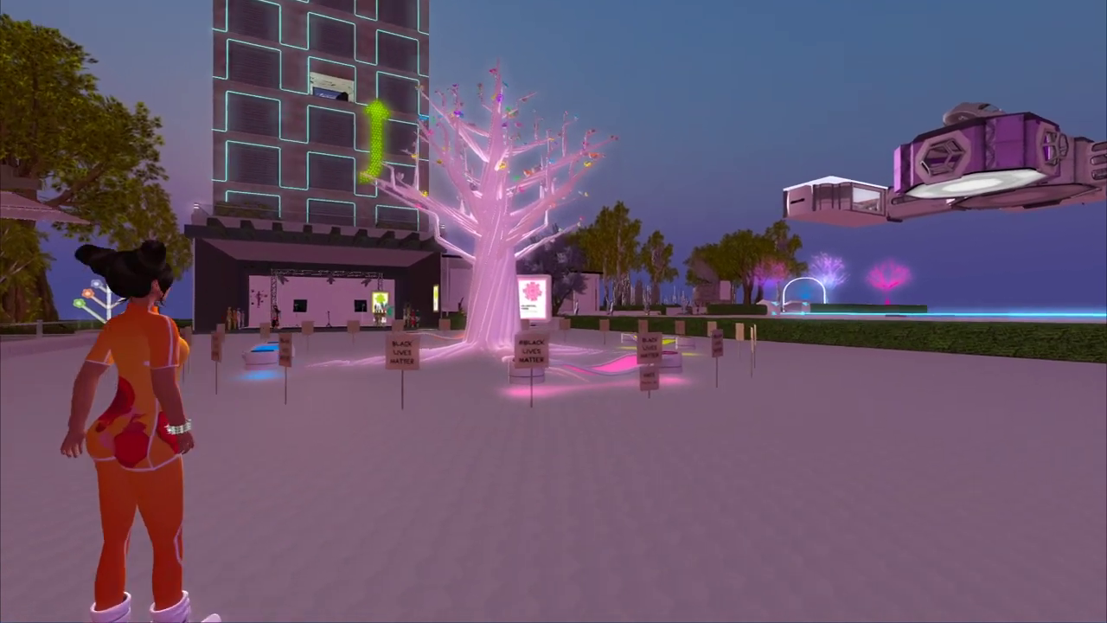
{"action": "key", "text": "Up"}
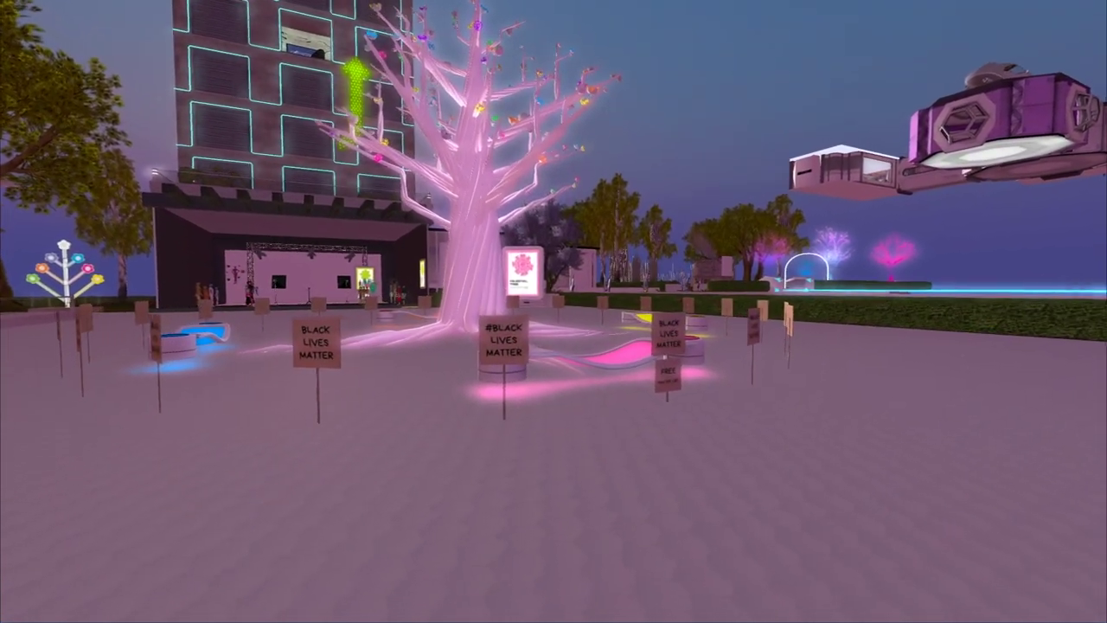
{"action": "key", "text": "Up"}
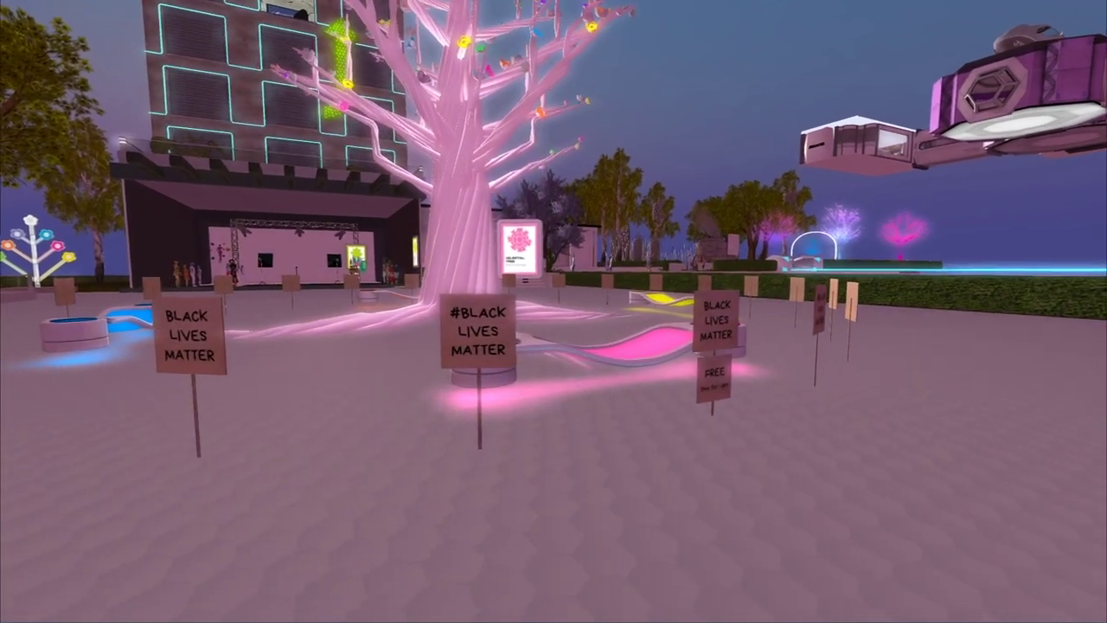
{"action": "key", "text": "Up"}
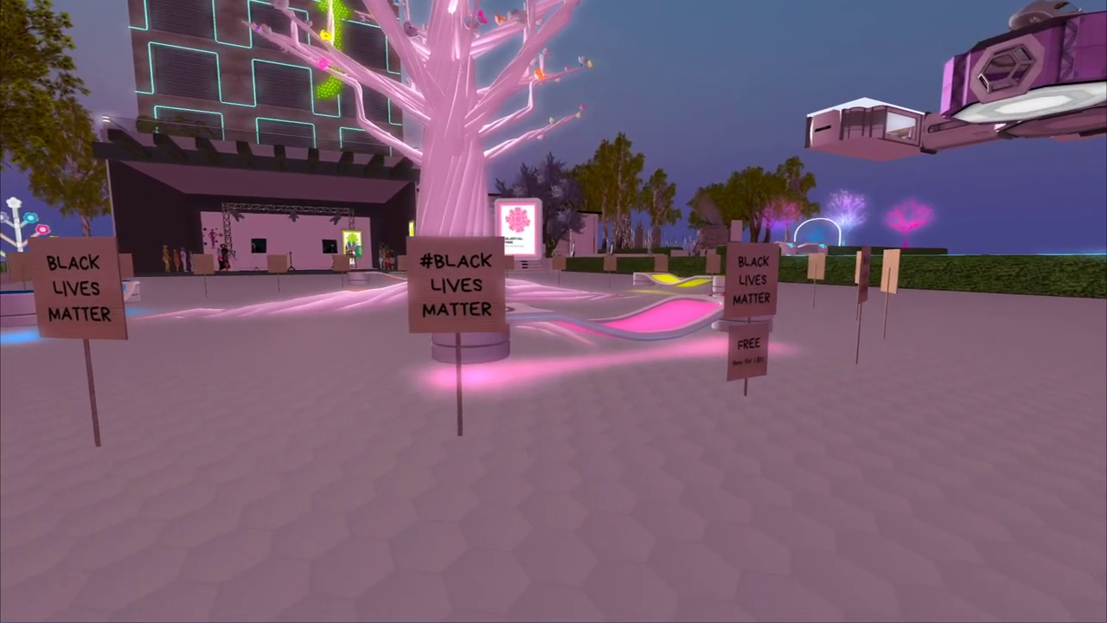
{"action": "key", "text": "Up"}
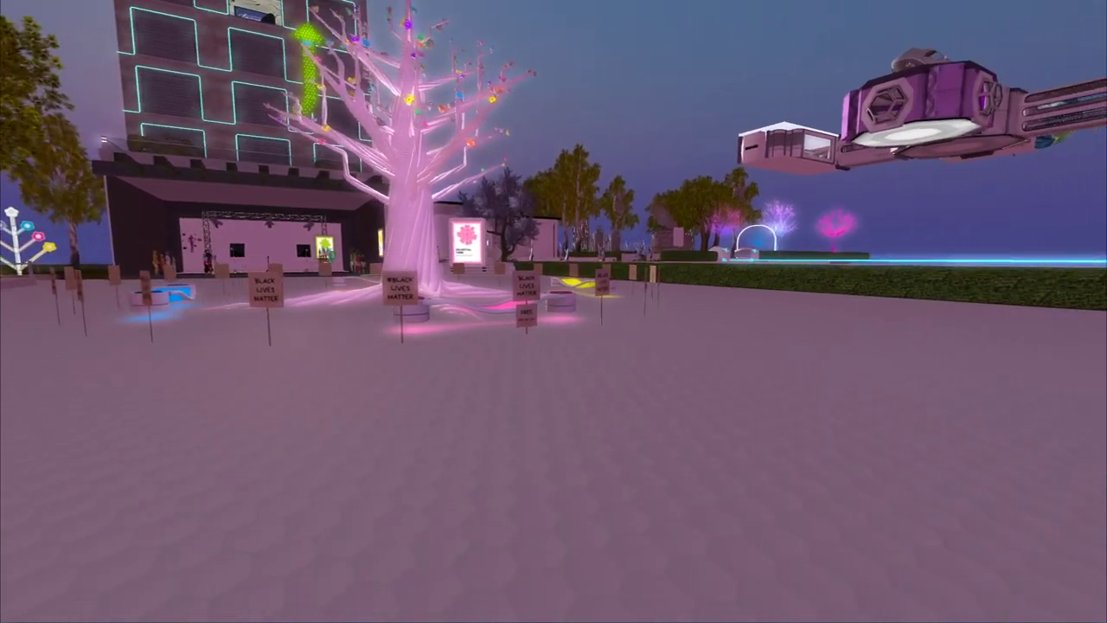
Look around the plaza to the floating space station and back to the glowing tree, ending with the view behind the avatar.
{"action": "key", "text": "Up"}
{"action": "key", "text": "Right"}
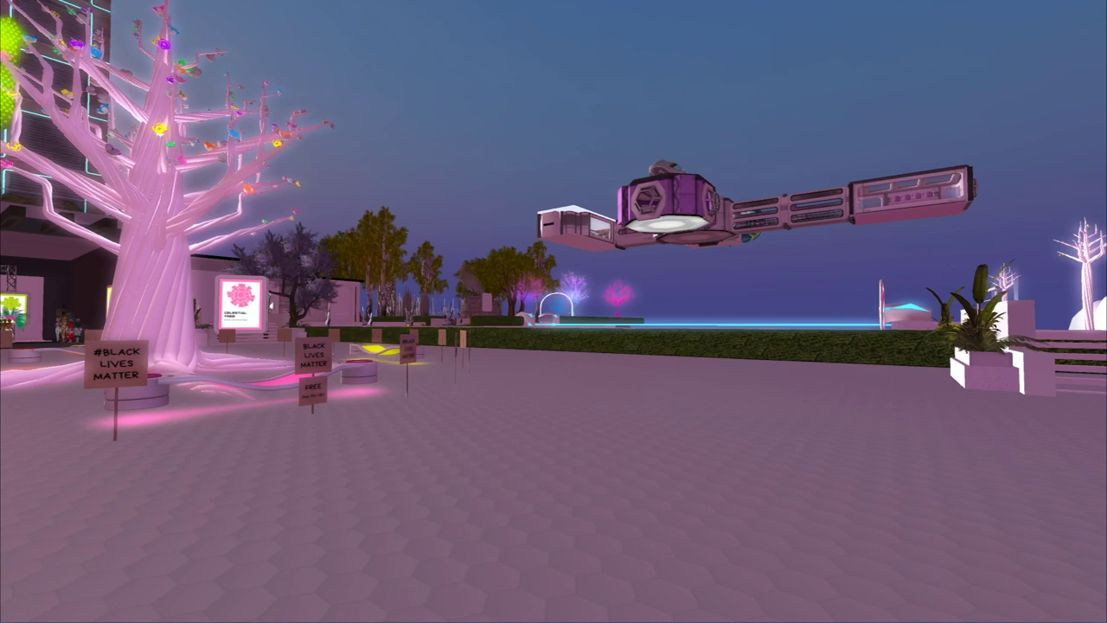
{"action": "key", "text": "Right"}
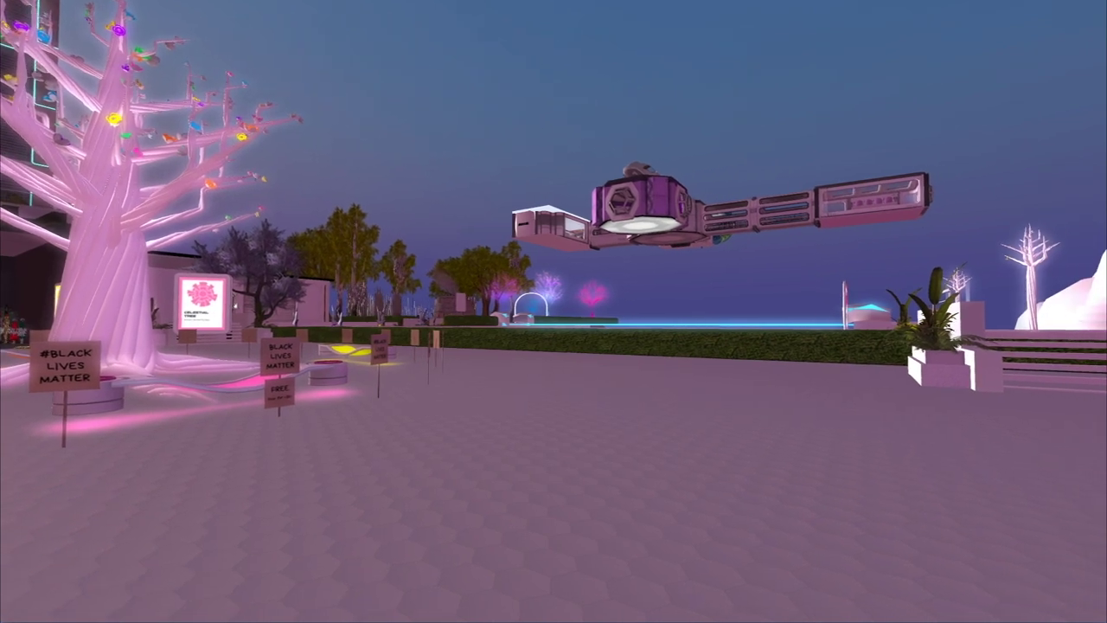
{"action": "key", "text": "Left"}
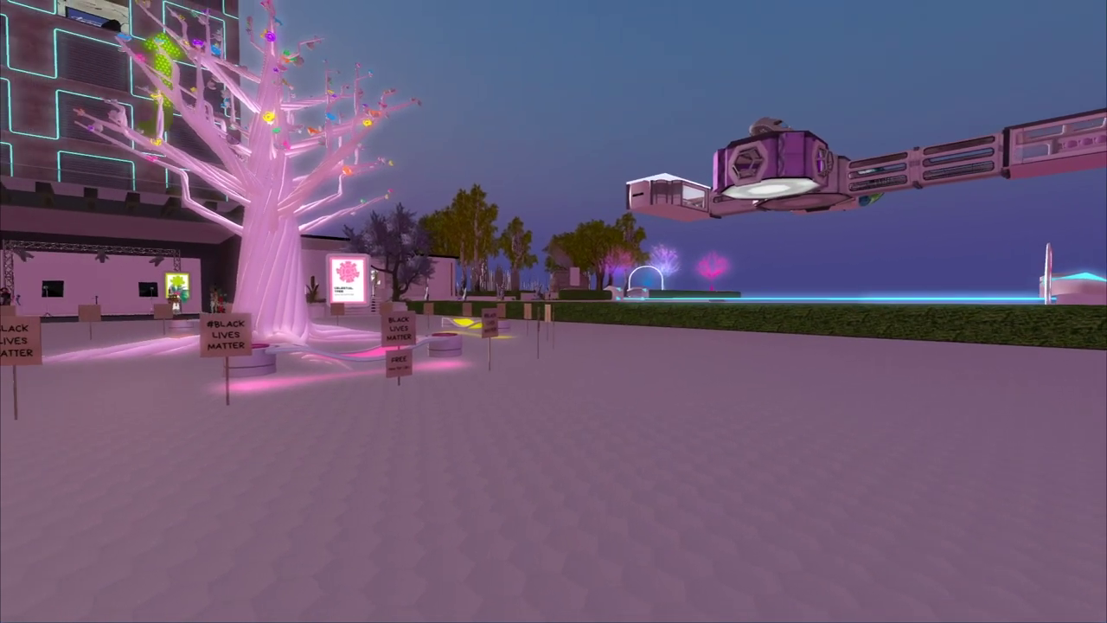
{"action": "key", "text": "Left"}
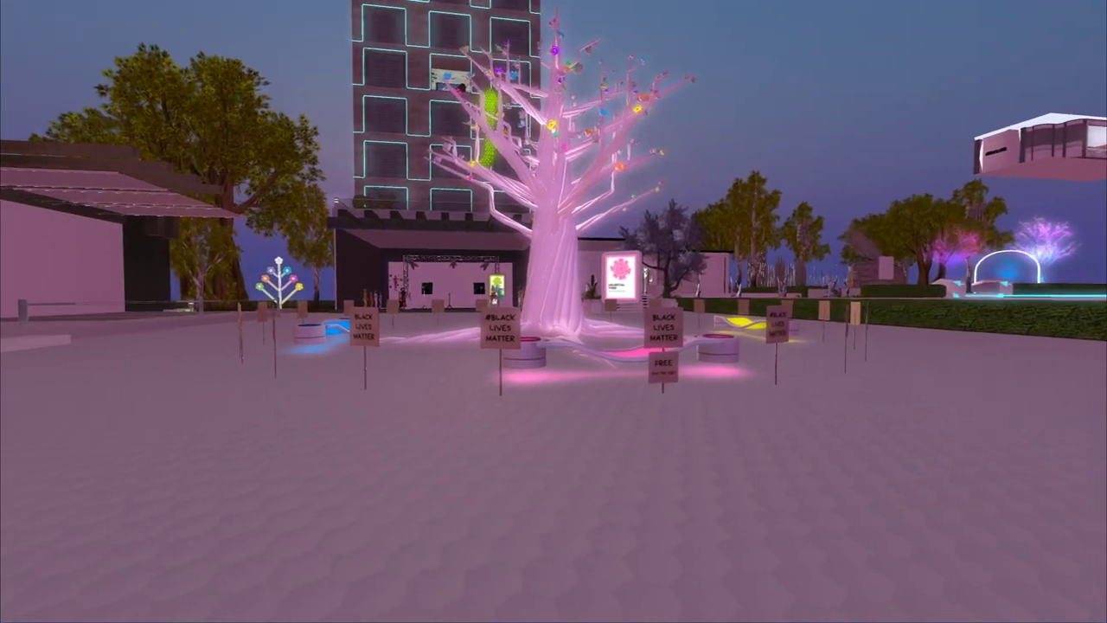
{"action": "key", "text": "Escape"}
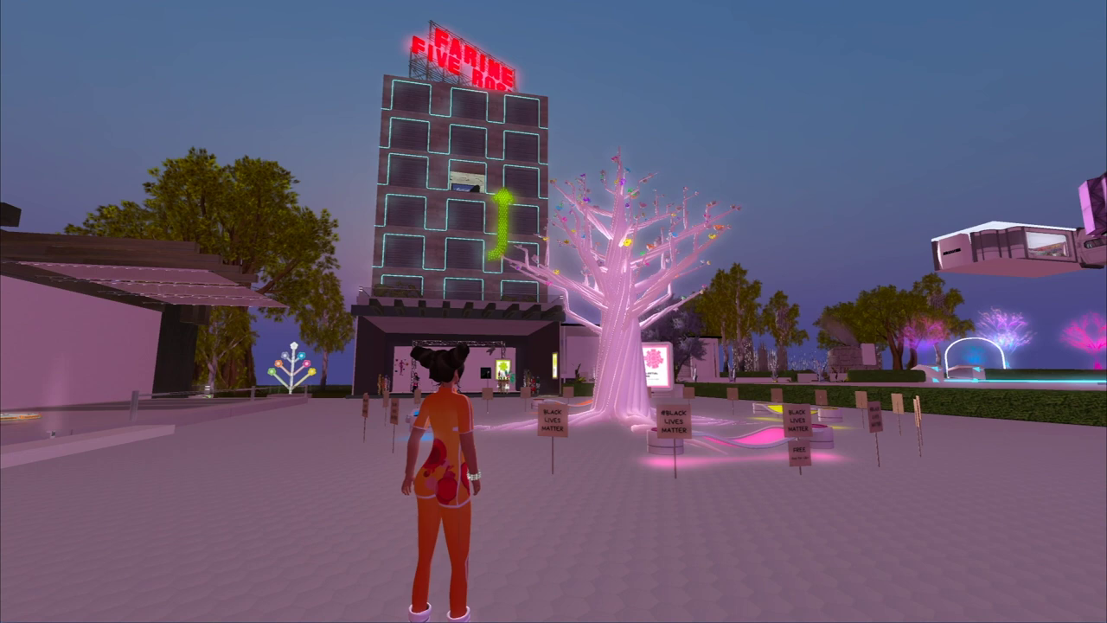
Fly the avatar up past the glowing tree and over to the terrace of the Farine Five Roses building.
{"action": "key", "text": "Page_Up"}
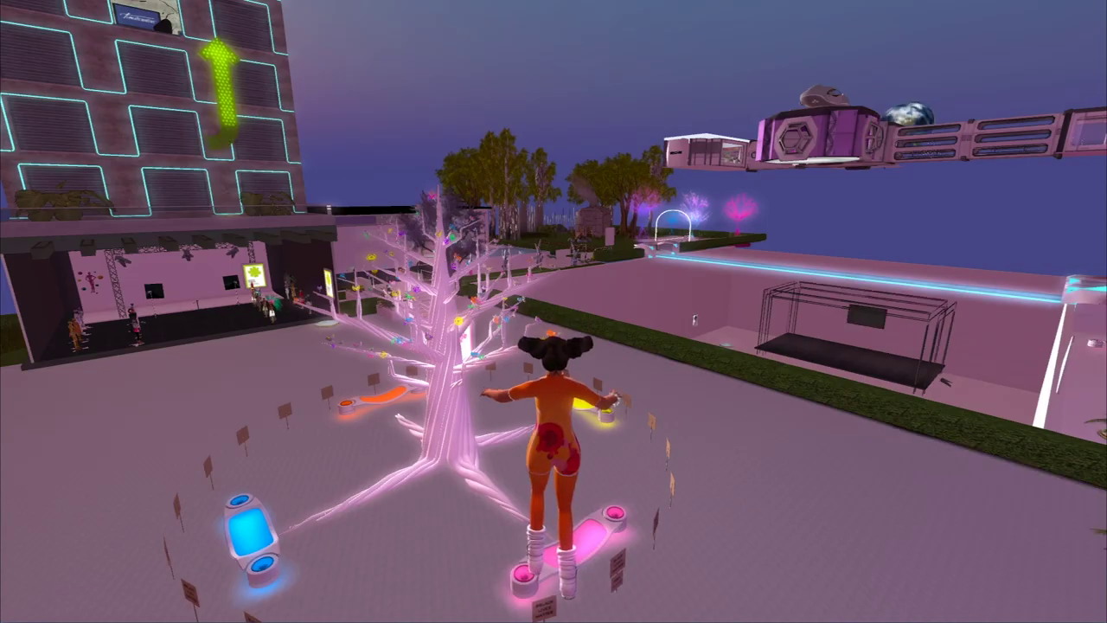
{"action": "key", "text": "Left"}
{"action": "key", "text": "Up"}
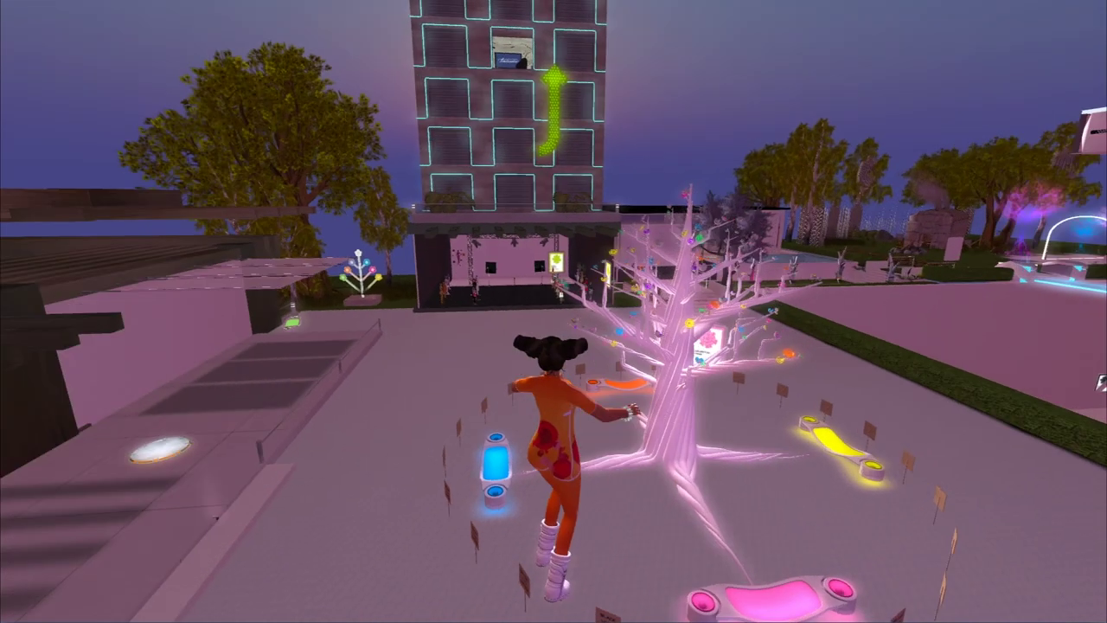
{"action": "key", "text": "Up"}
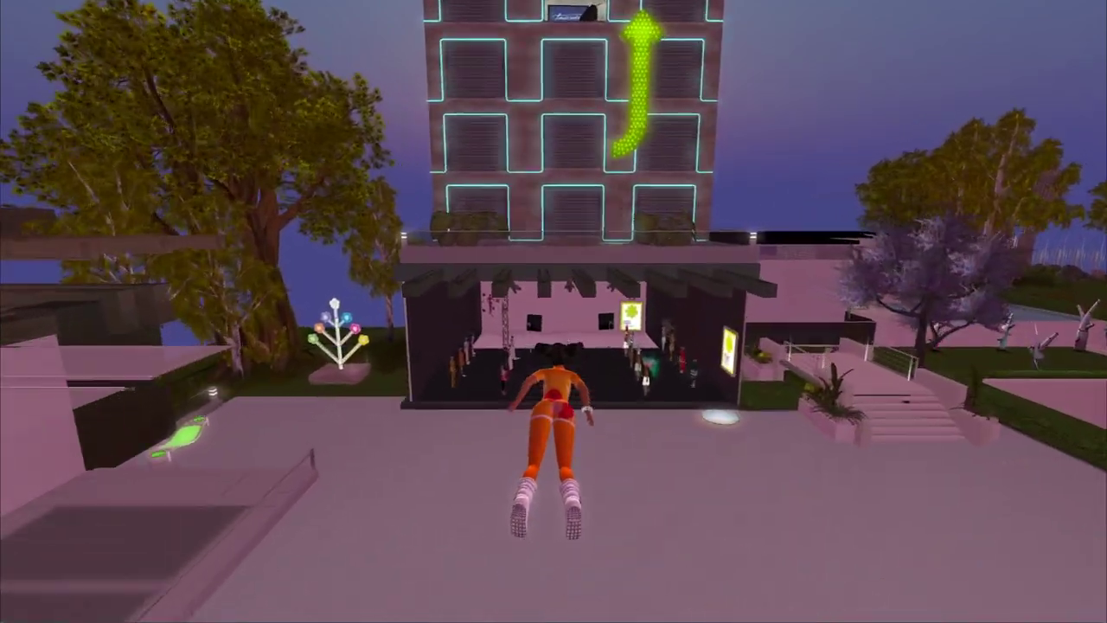
{"action": "key", "text": "Up"}
Fly the avatar up the building's facade to the open window room beside the green arrow.
{"action": "key", "text": "Page_Up"}
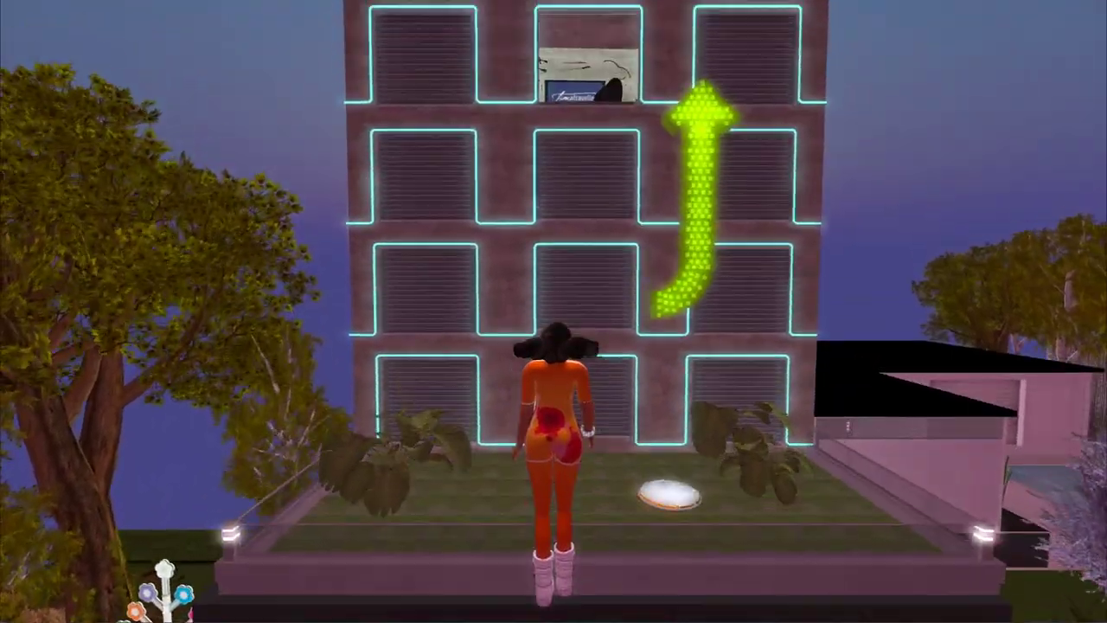
{"action": "key", "text": "Page_Up"}
{"action": "key", "text": "Up"}
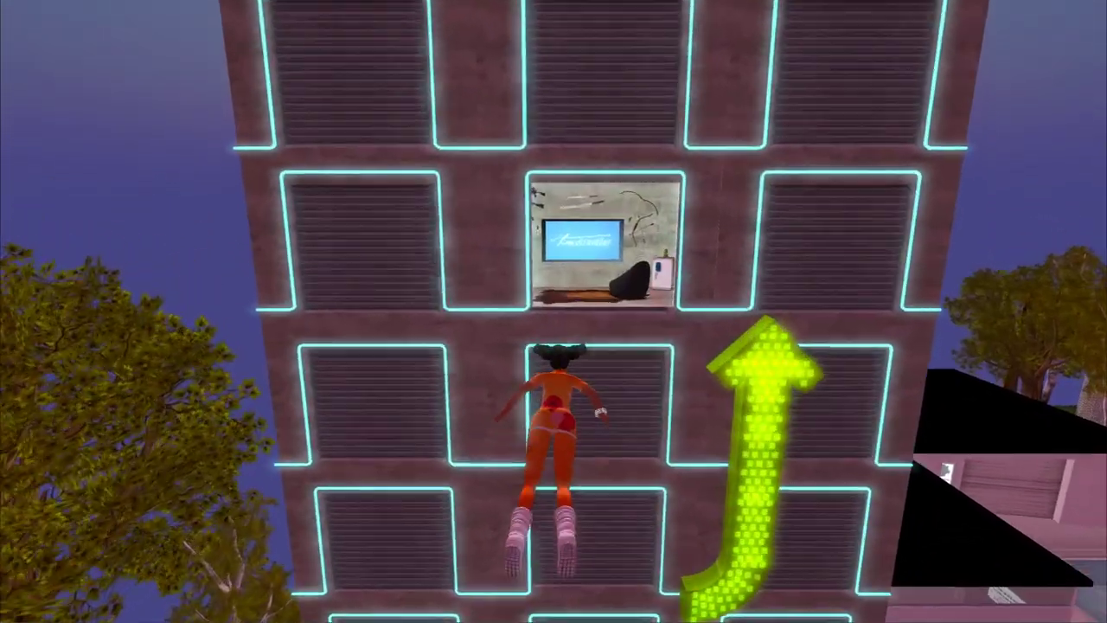
{"action": "key", "text": "Up"}
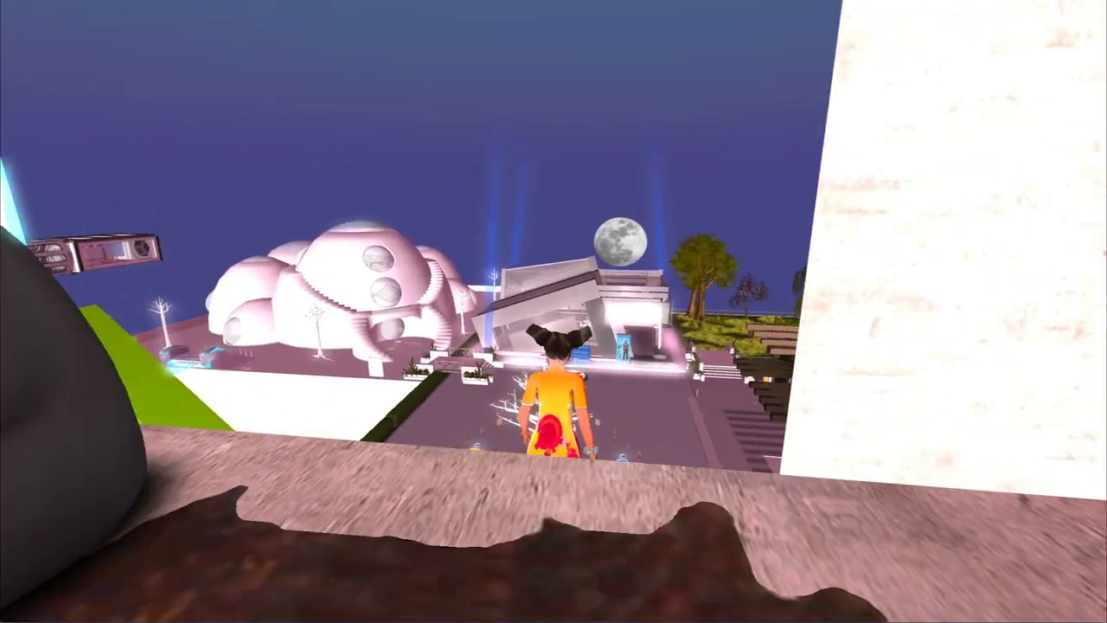
{"action": "key", "text": "Down"}
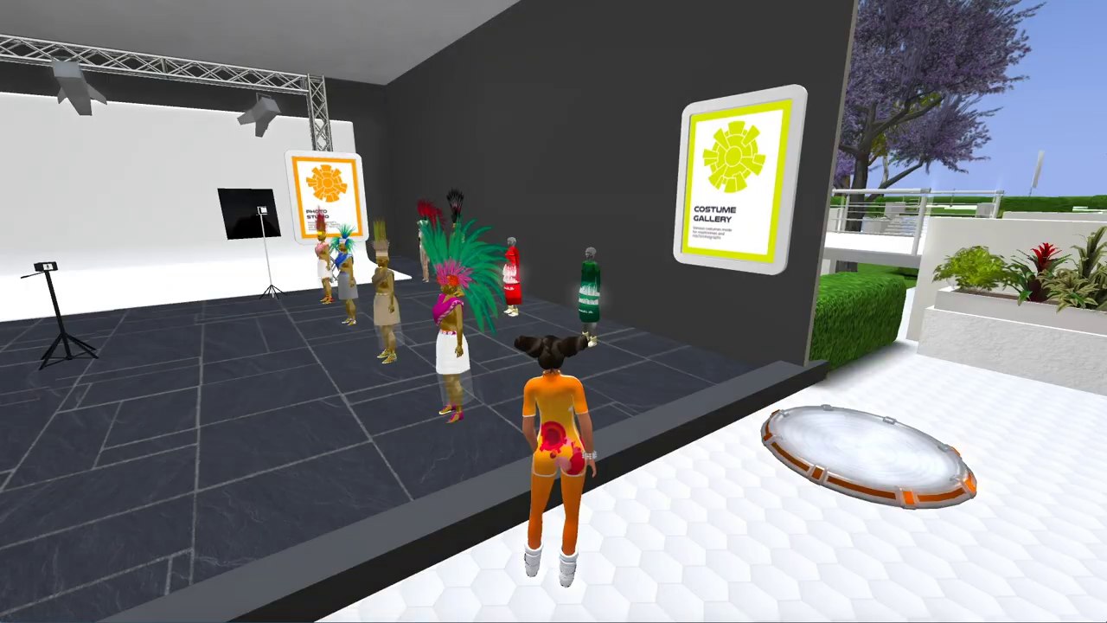
Walk the avatar through the costume gallery onto the photo studio's white backdrop and turn it around.
{"action": "key", "text": "Left"}
{"action": "key", "text": "Up"}
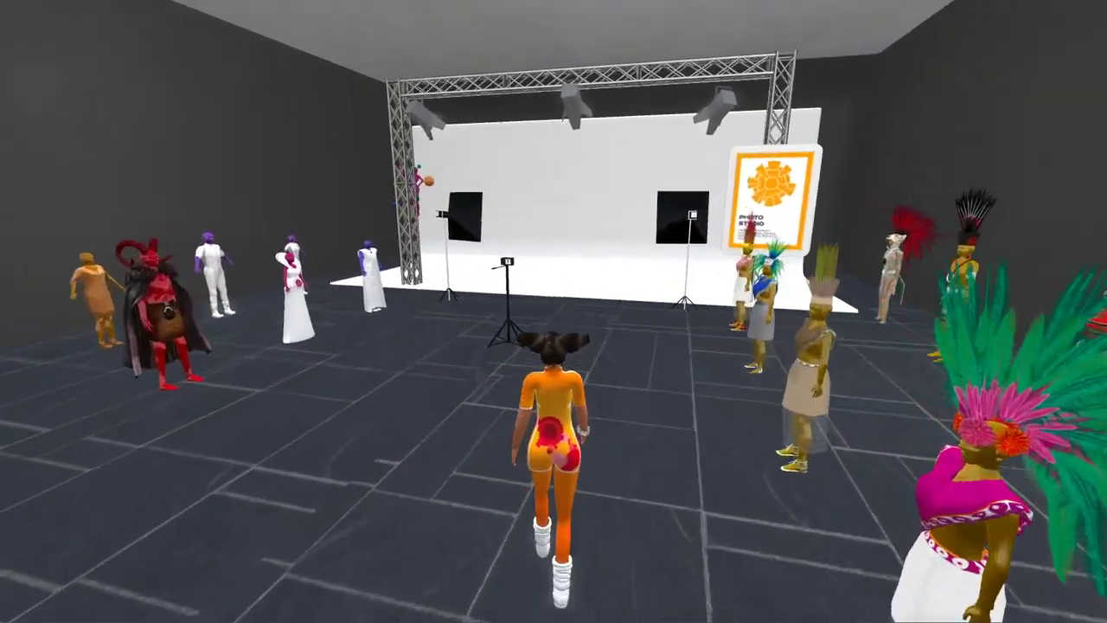
{"action": "key", "text": "Up"}
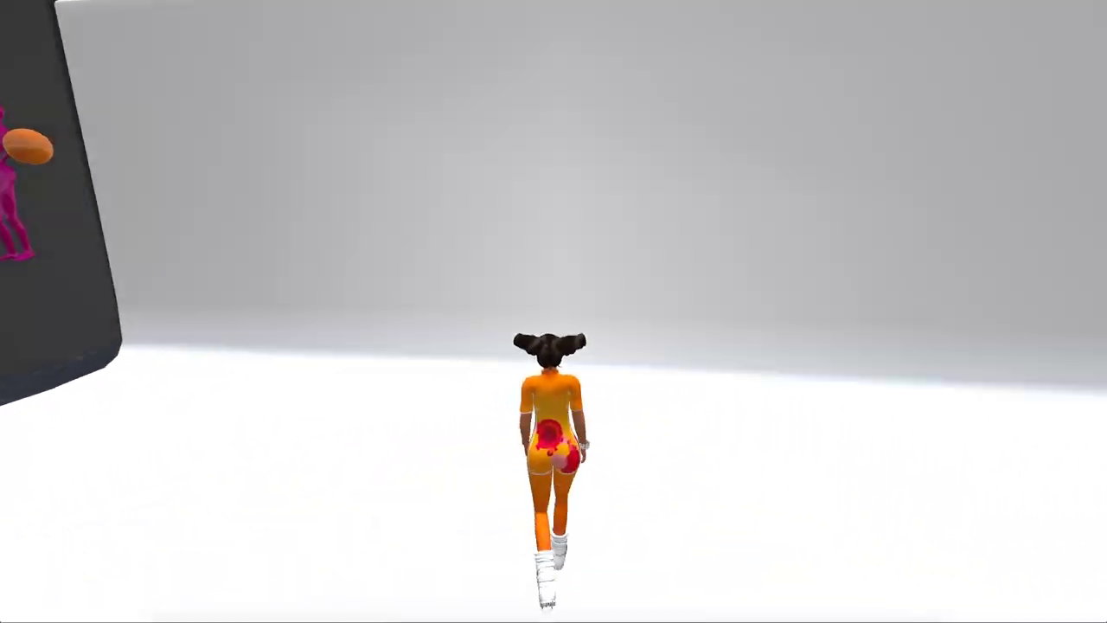
{"action": "key", "text": "Left"}
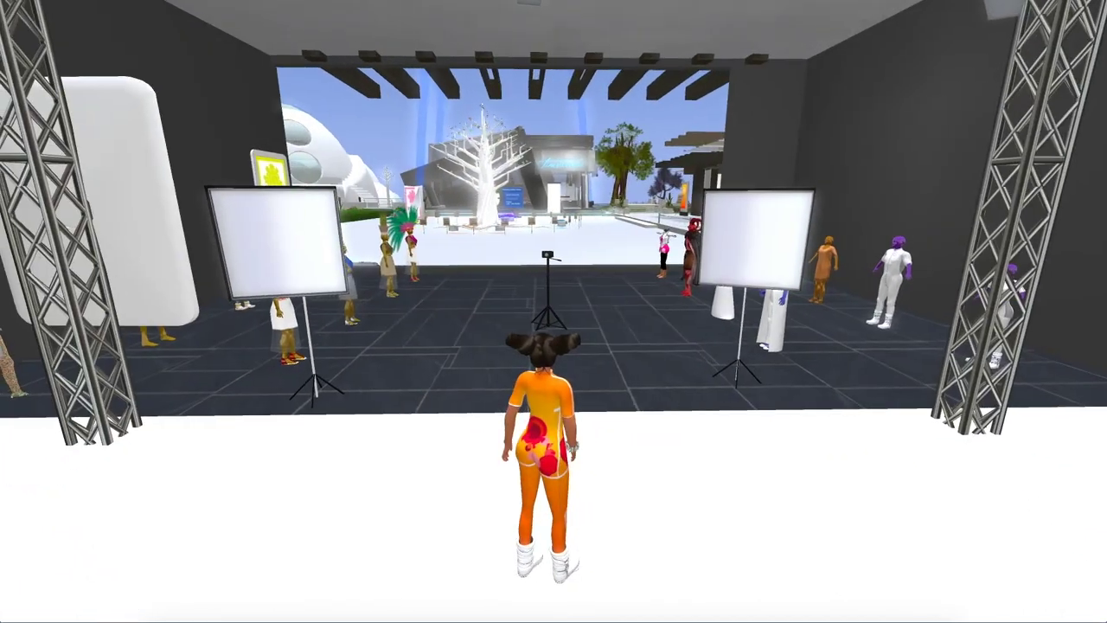
{"action": "key", "text": "Left"}
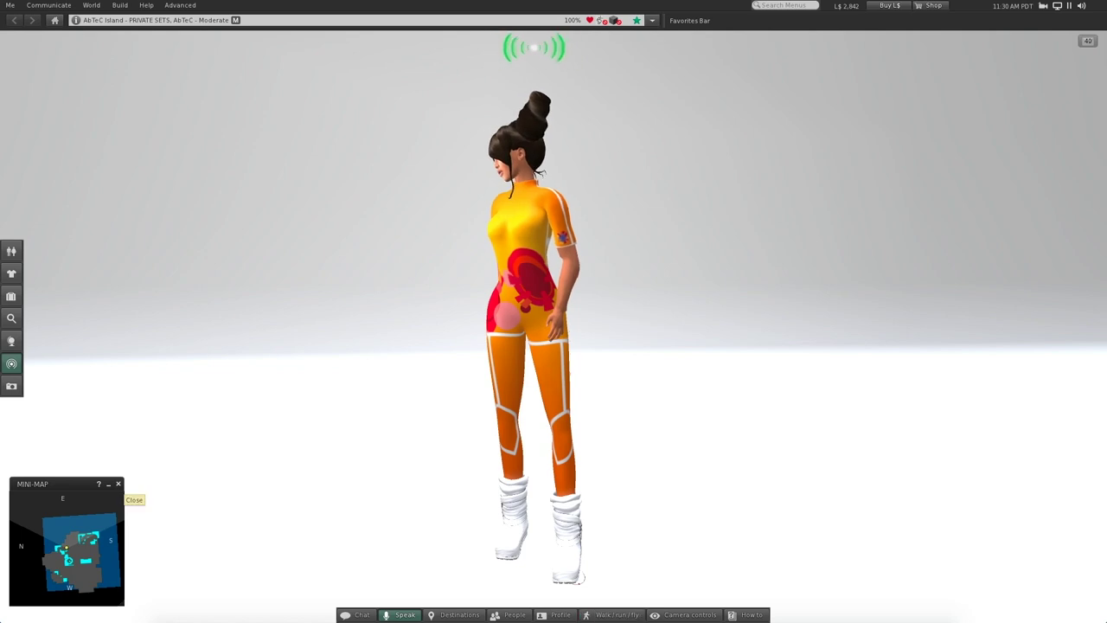
Close the mini-map and replace the avatar's outfit with XOX Ribbon Shirt 2020 - Outfit-glowing dreads.
{"action": "left_click", "coordinate": [118, 483]}
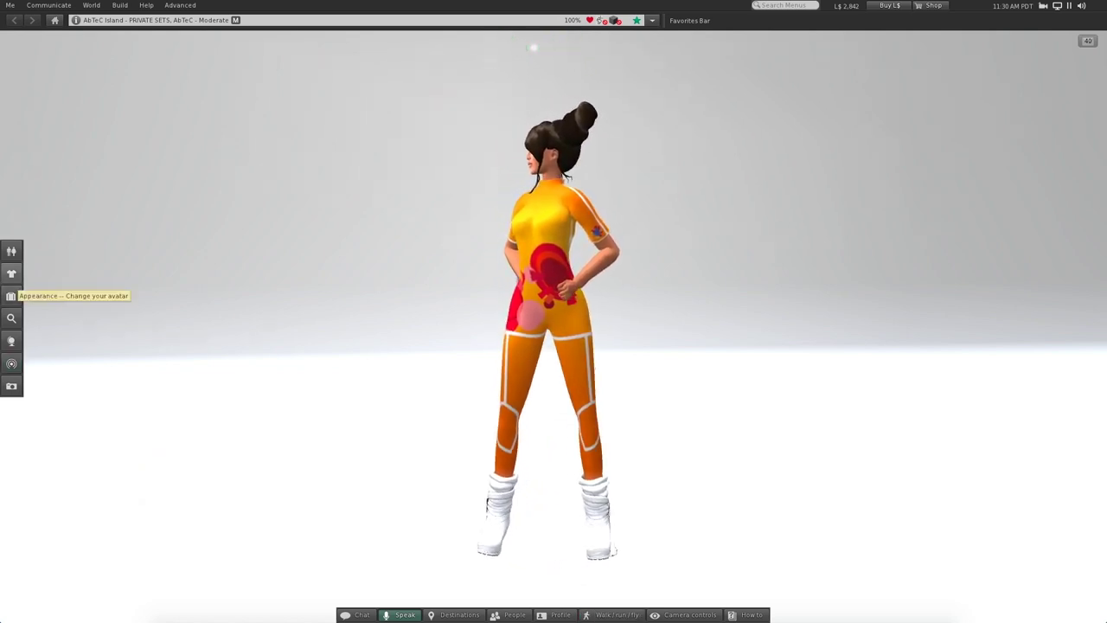
{"action": "left_click", "coordinate": [11, 273]}
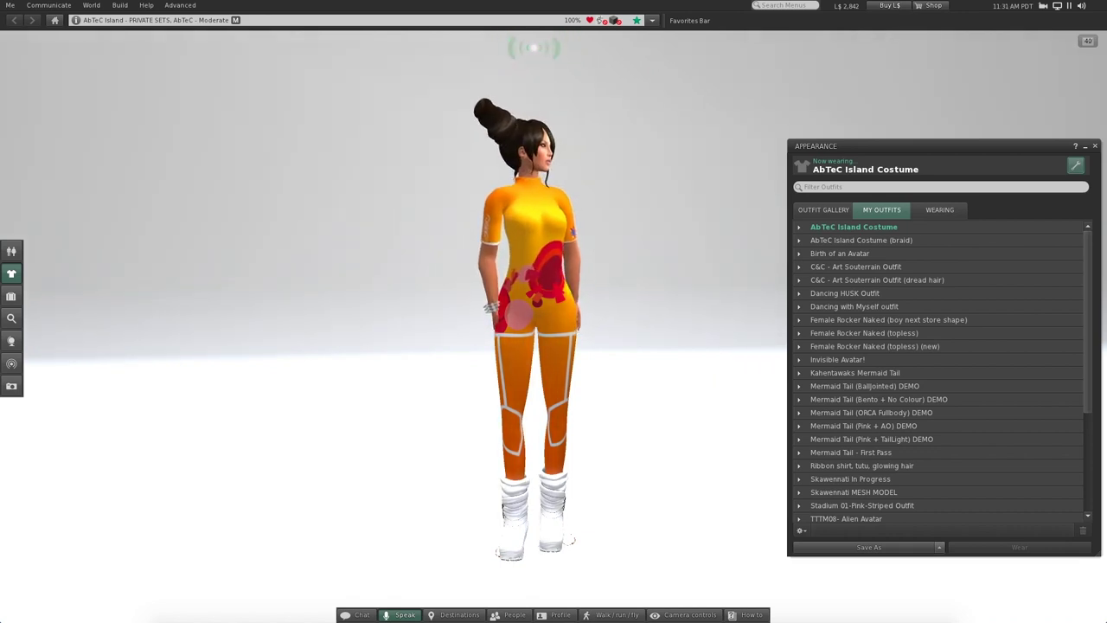
{"action": "scroll", "coordinate": [938, 386], "scroll_direction": "down", "scroll_amount": 4}
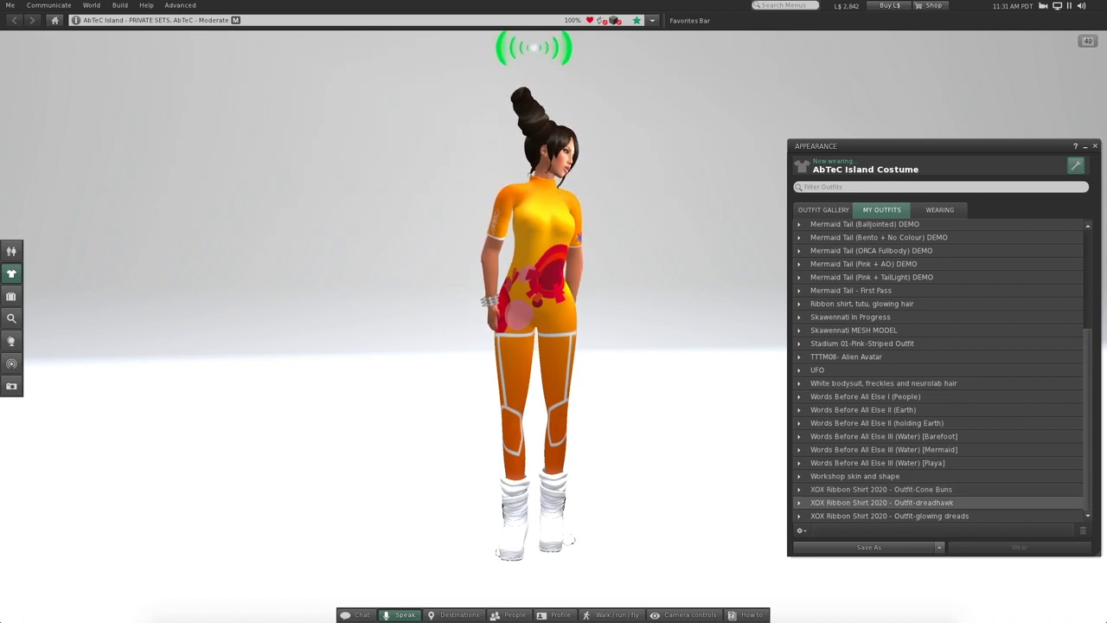
{"action": "right_click", "coordinate": [876, 516]}
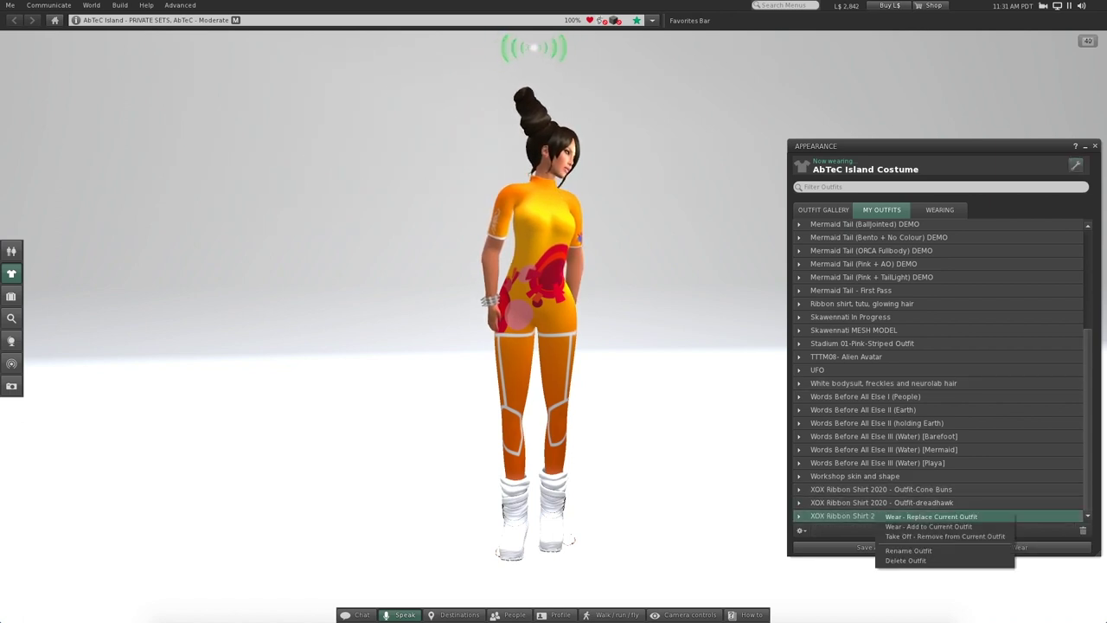
{"action": "left_click", "coordinate": [931, 517]}
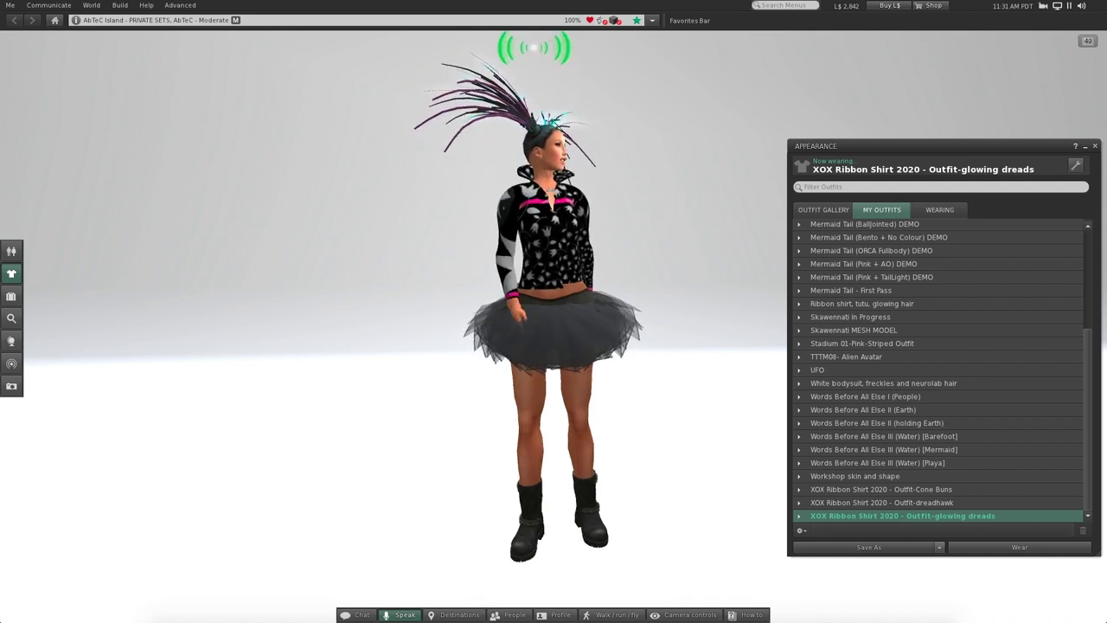
Filter the outfits for "bracelet" and add the bracelet from AbTeC Island Costume (braid) to the avatar.
{"action": "left_click", "coordinate": [805, 187]}
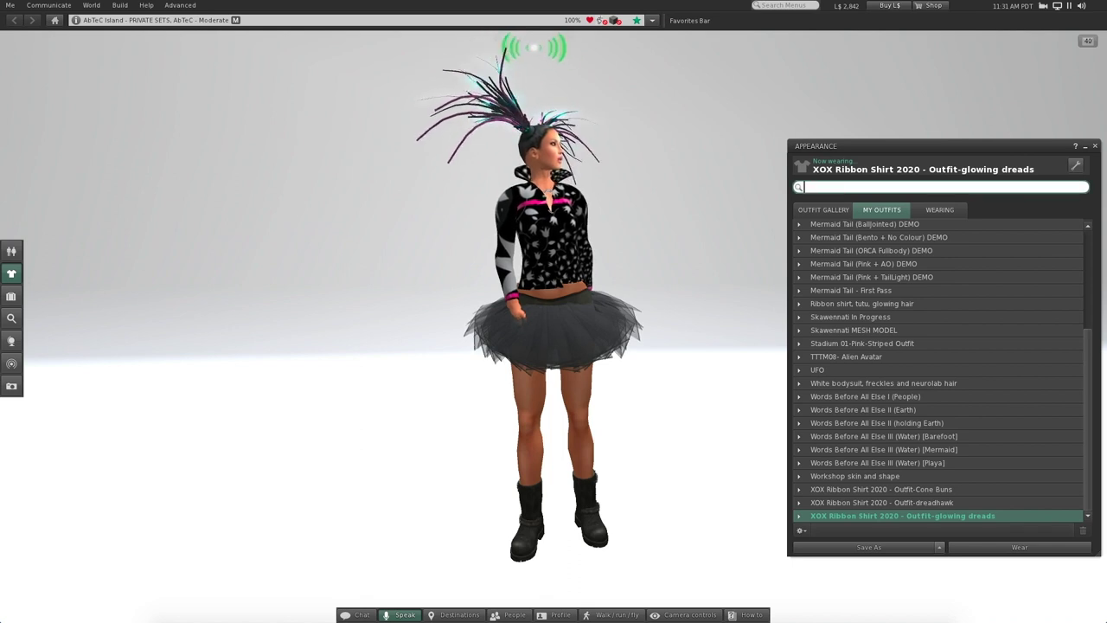
{"action": "type", "text": "bra"}
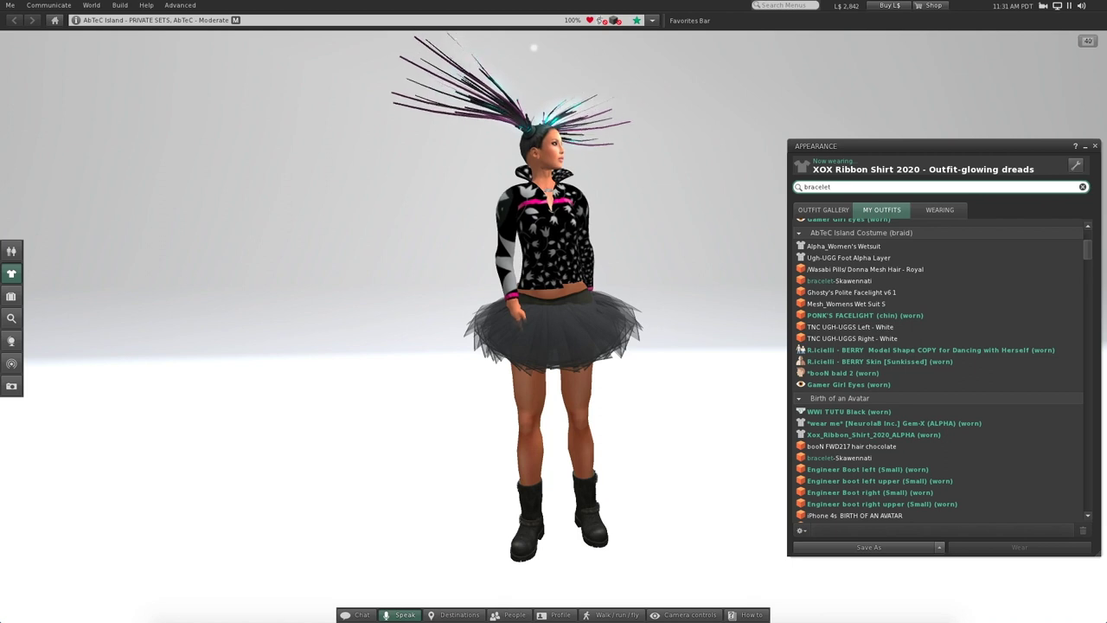
{"action": "type", "text": "celet"}
{"action": "right_click", "coordinate": [876, 280]}
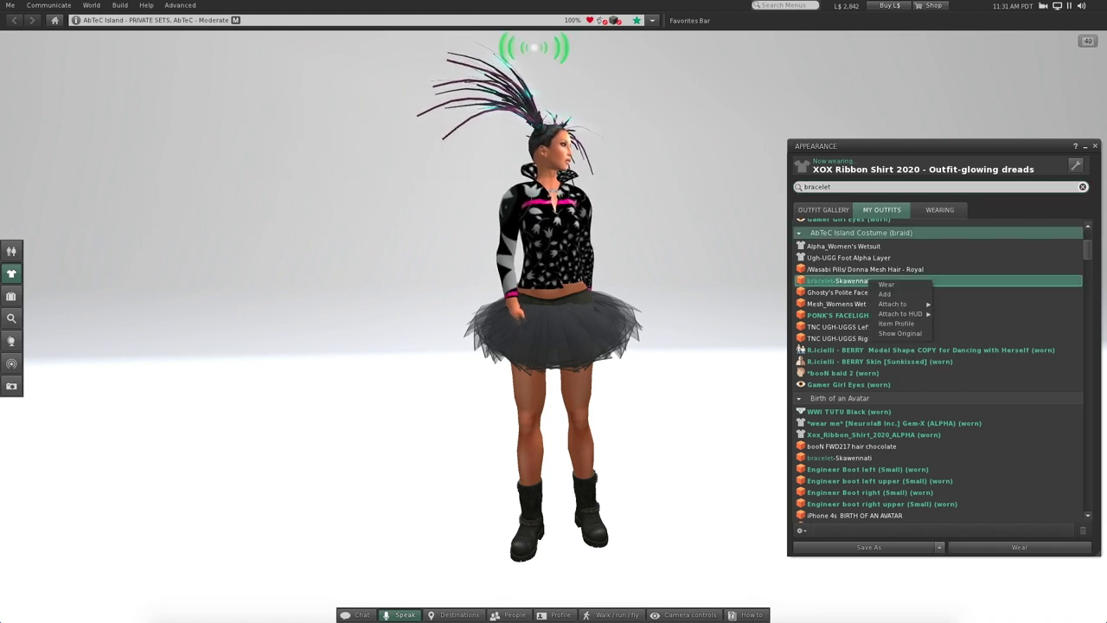
{"action": "left_click", "coordinate": [884, 295]}
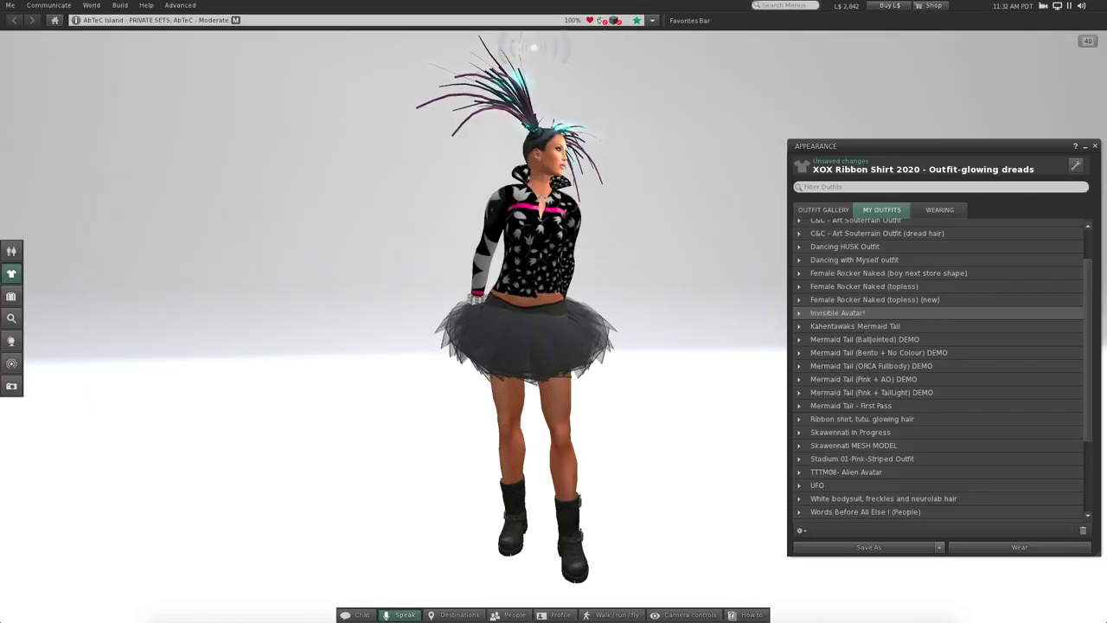
Replace the avatar's current outfit with C&C - Art Souterrain Outfit (dread hair).
{"action": "scroll", "coordinate": [938, 372], "scroll_direction": "up", "scroll_amount": 3}
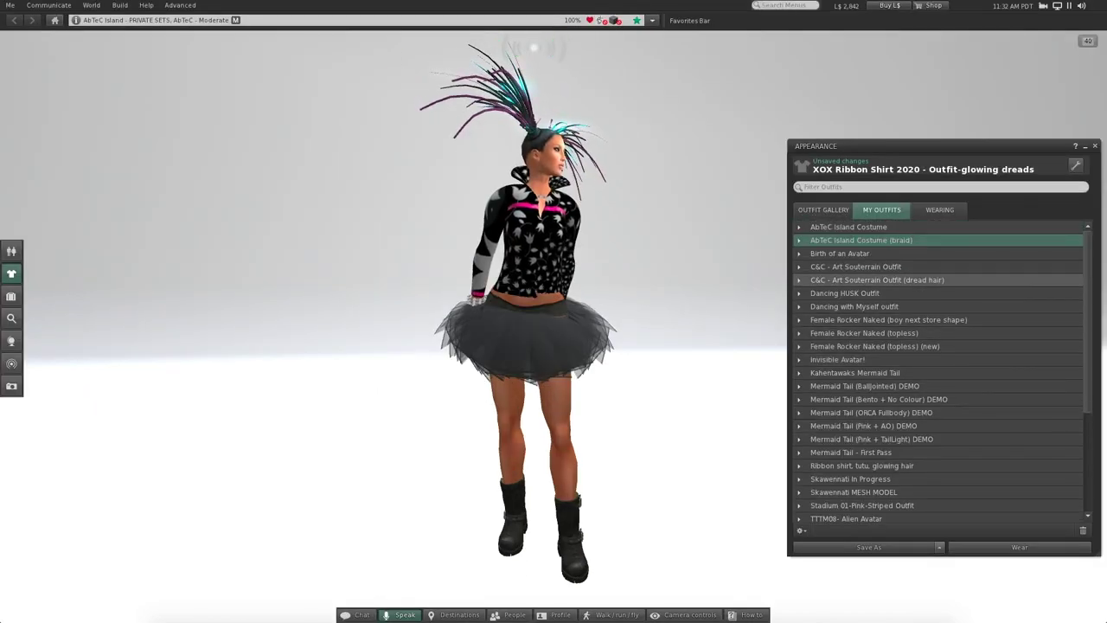
{"action": "right_click", "coordinate": [869, 280]}
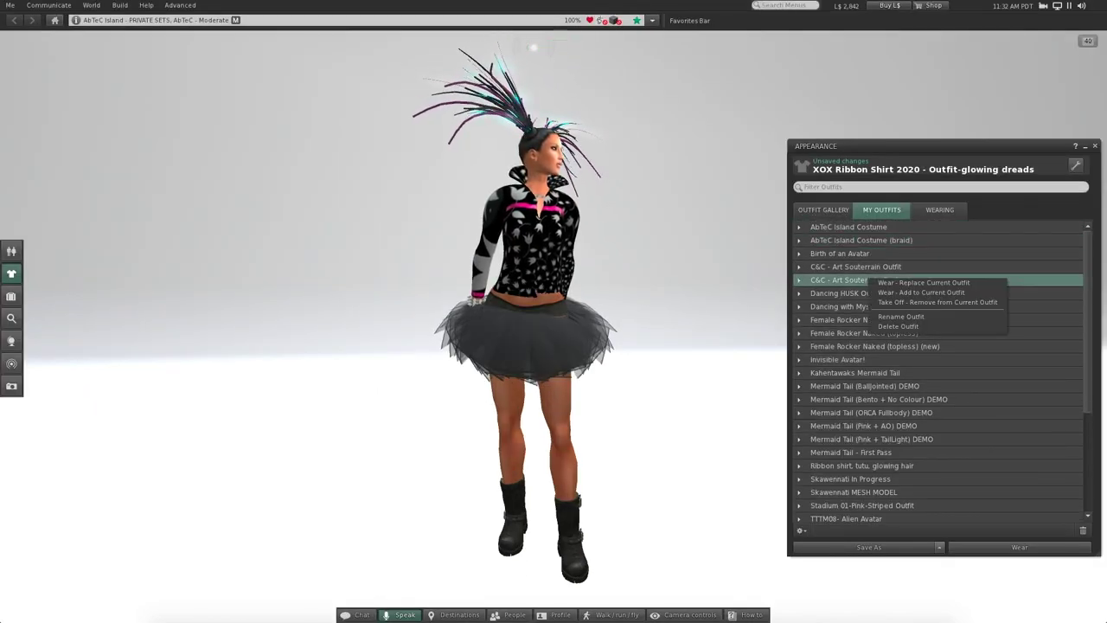
{"action": "left_click", "coordinate": [909, 285]}
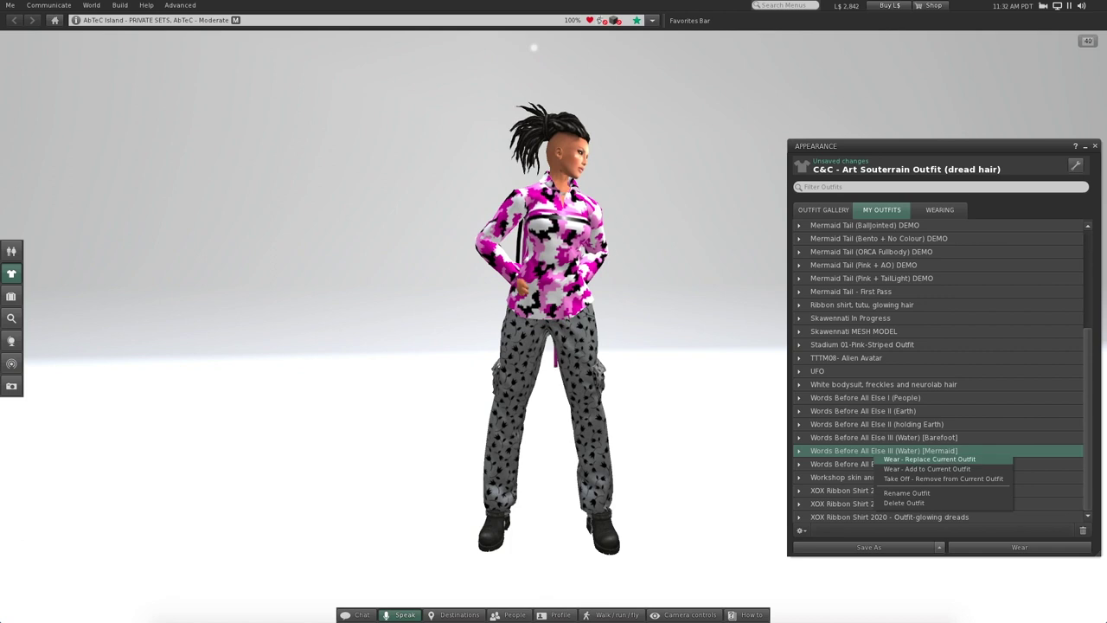
Replace the avatar's outfit with Words Before All Else III (Water) [Mermaid], followed by another saved outfit.
{"action": "left_click", "coordinate": [899, 457]}
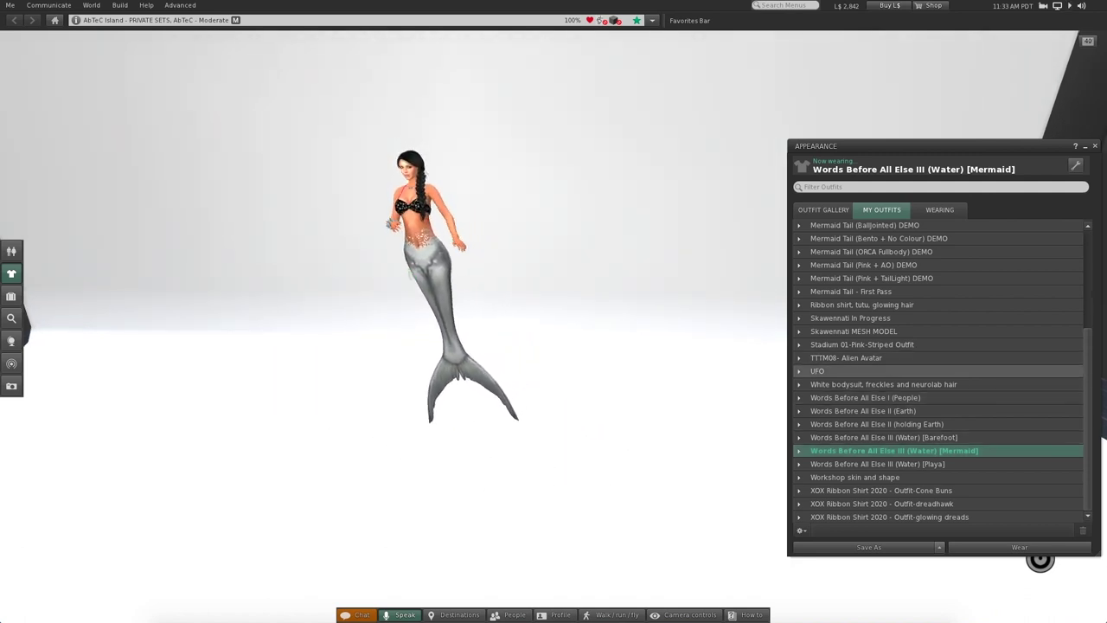
{"action": "right_click", "coordinate": [886, 360]}
{"action": "left_click", "coordinate": [934, 368]}
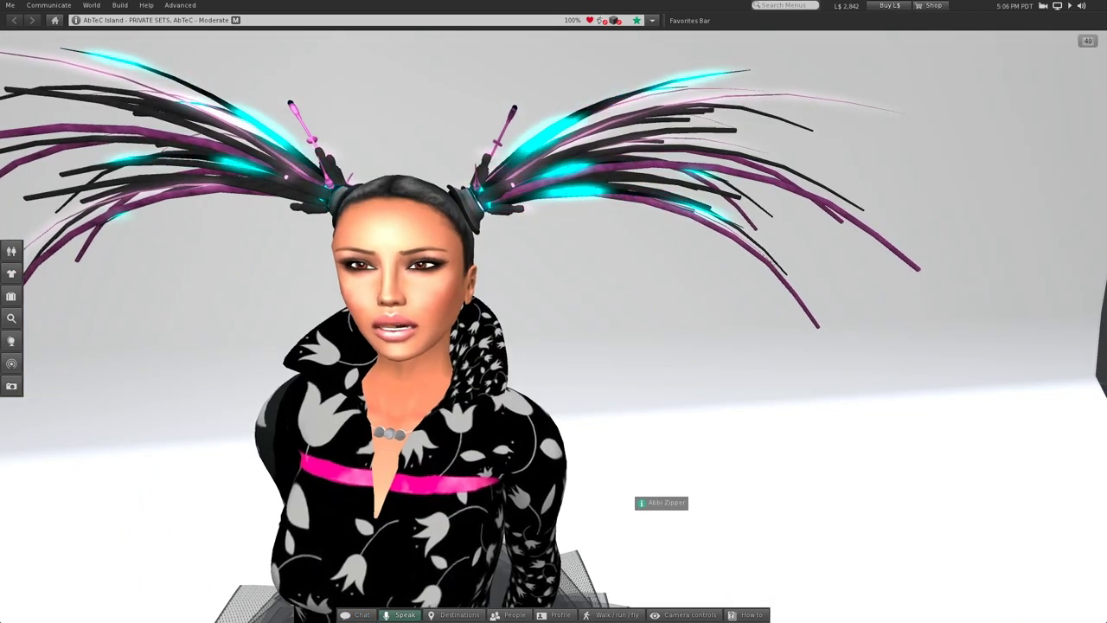
Pull the view back from the avatar's face to examine the whole figure against the studio backdrop.
{"action": "scroll", "coordinate": [640, 497], "scroll_direction": "down", "scroll_amount": 5}
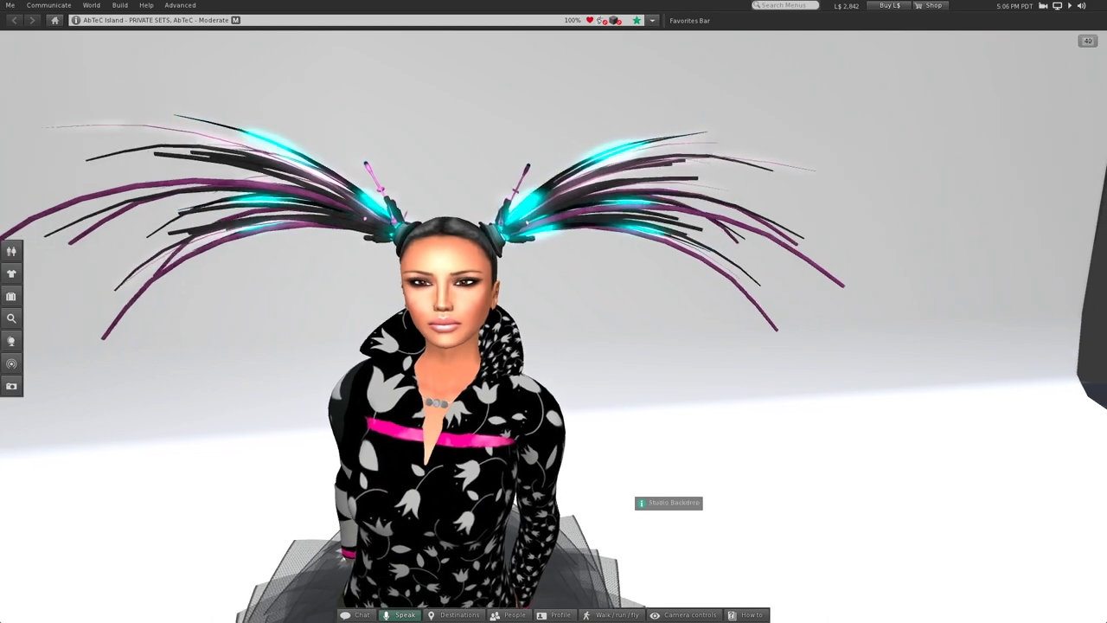
{"action": "scroll", "coordinate": [640, 498], "scroll_direction": "down", "scroll_amount": 5}
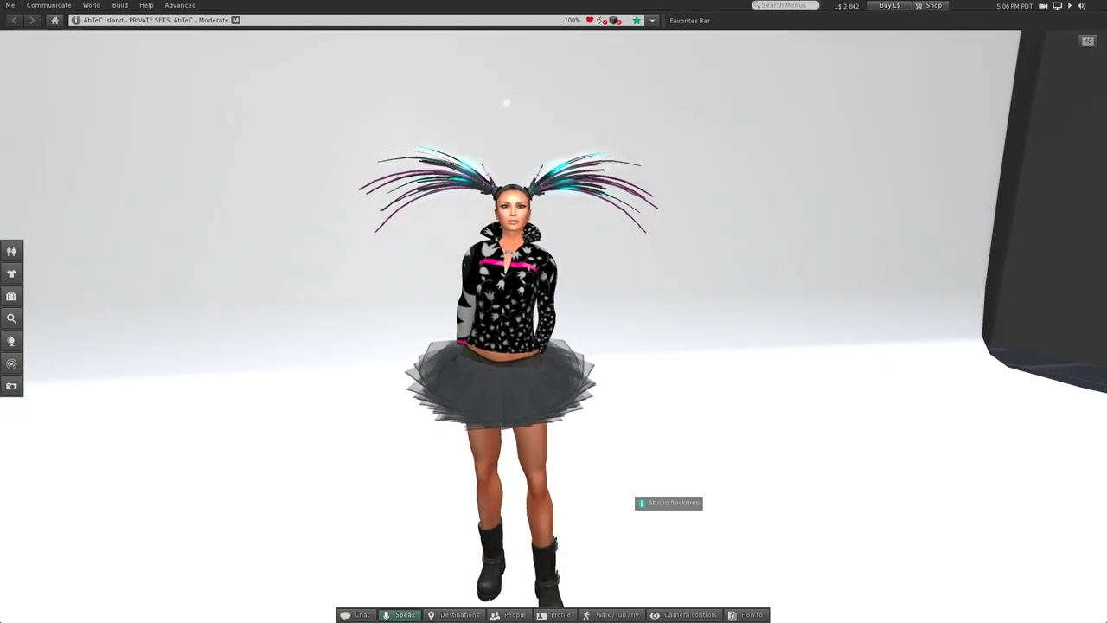
{"action": "scroll", "coordinate": [640, 498], "scroll_direction": "down", "scroll_amount": 1}
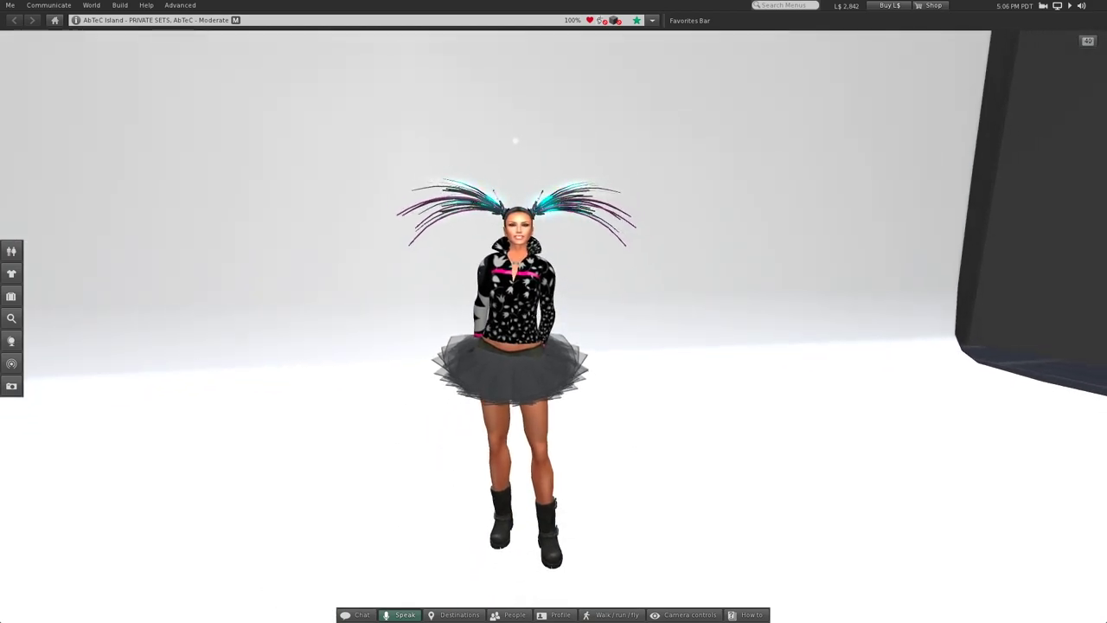